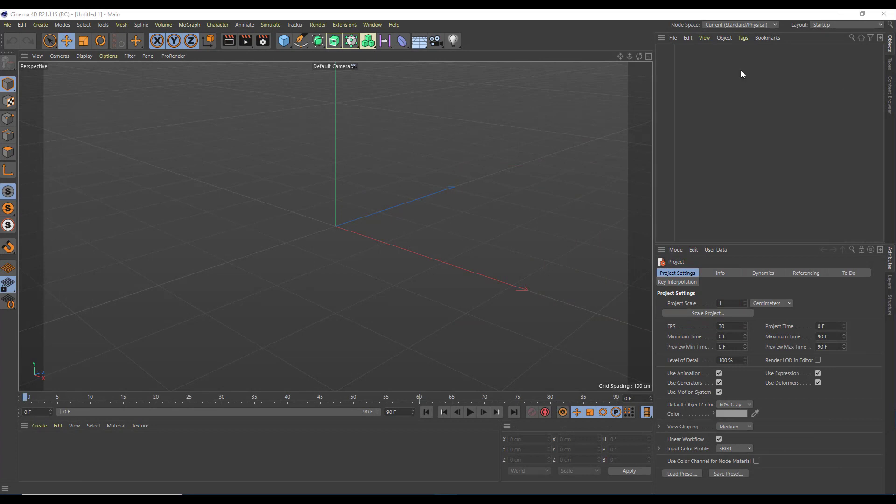
Add a sphere primitive to the scene and set its segments to 8.
click(465, 13)
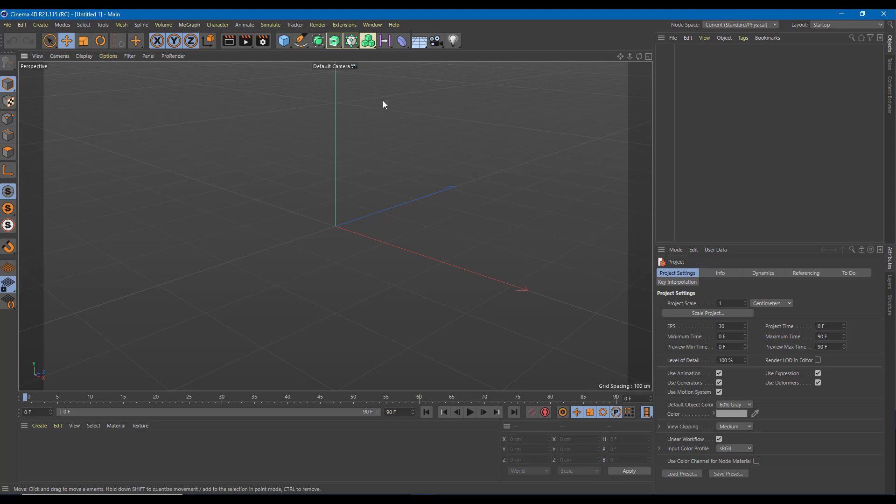
alt+drag(374, 202, 411, 239)
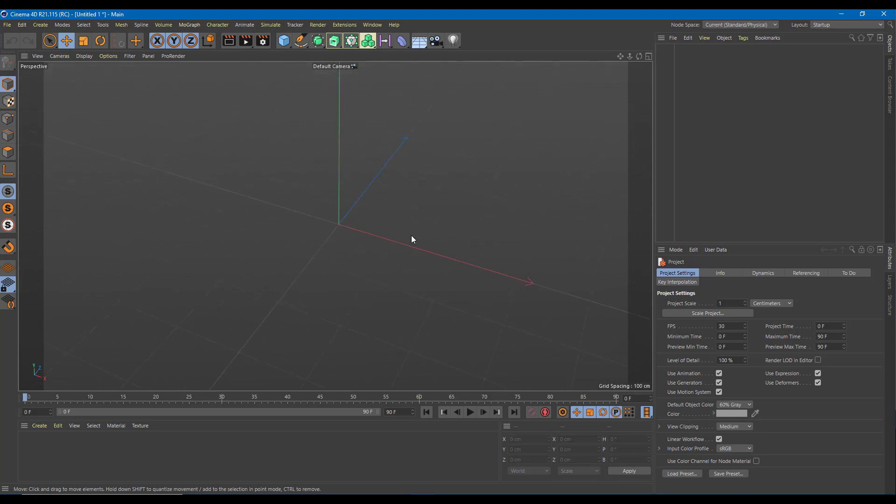
click(282, 41)
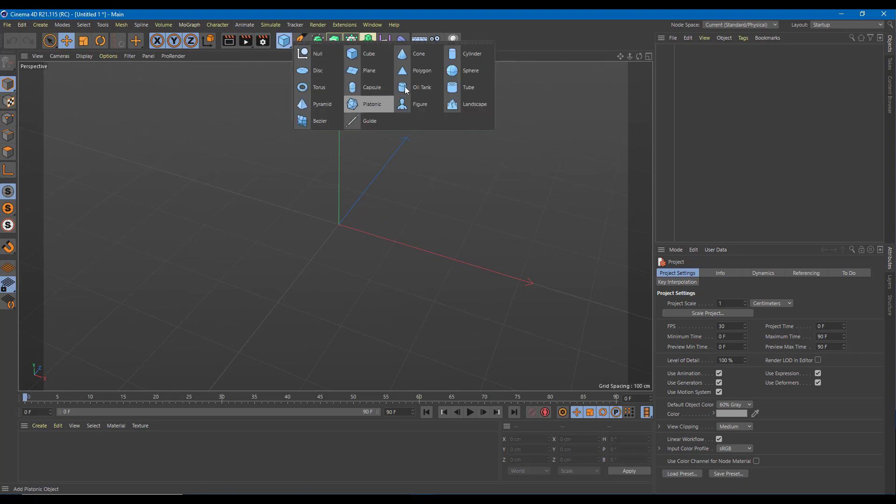
click(453, 72)
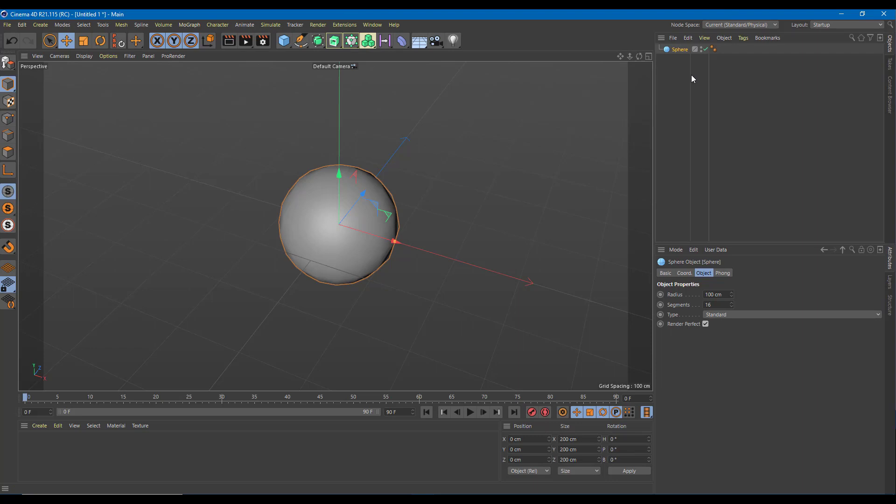
scroll(509, 204, up, 3)
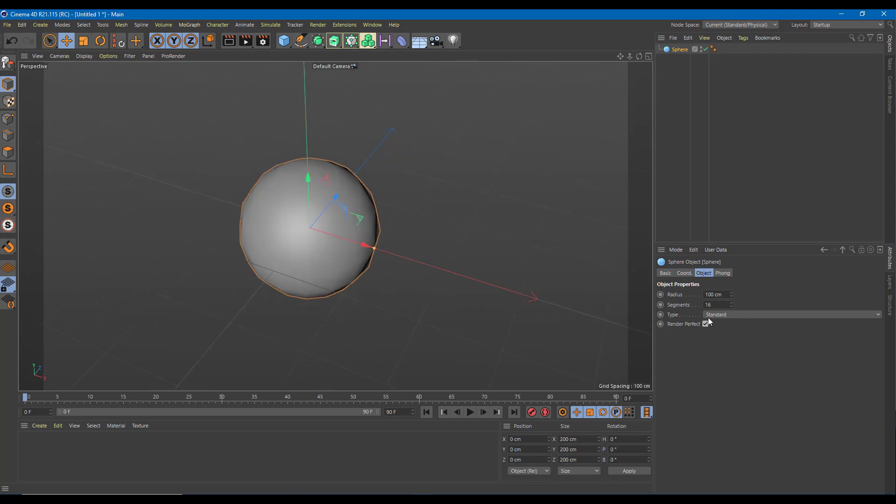
double_click(714, 306)
text(8)
key(Return)
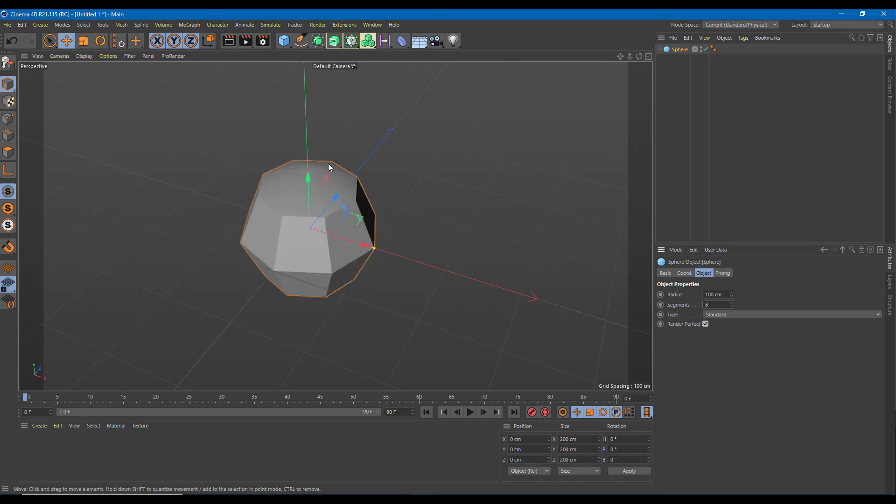
Duplicate the sphere three times along the X and Z axes so the four spheres form a square, spaced about 200 cm apart.
alt+drag(329, 163, 406, 147)
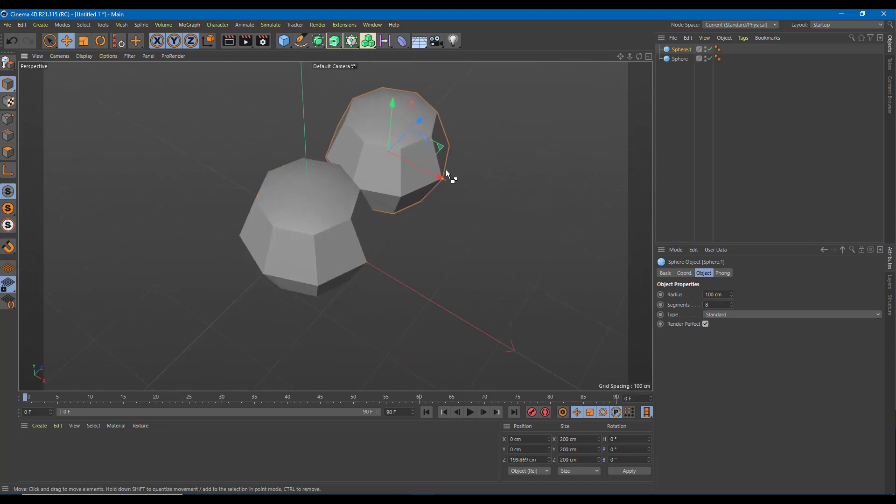
ctrl+drag(446, 169, 572, 239)
ctrl+drag(540, 186, 460, 292)
alt+drag(562, 246, 586, 270)
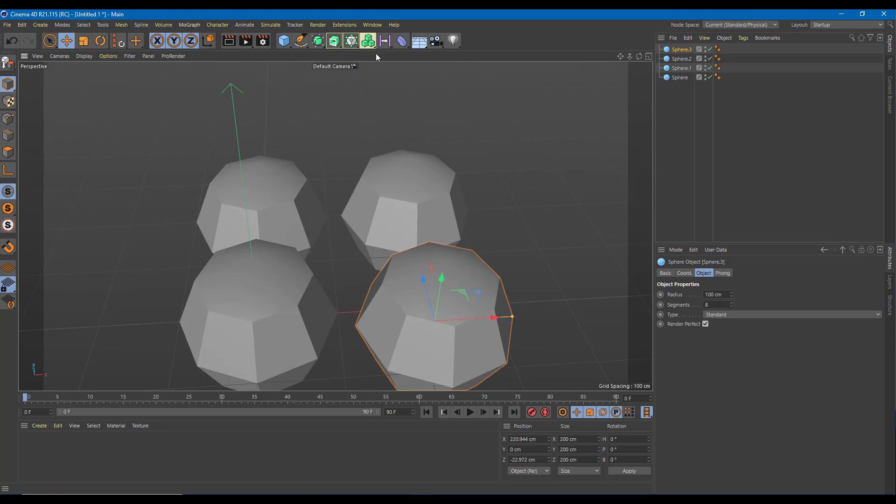
Add a Metaball generator and make all four spheres its children.
click(318, 43)
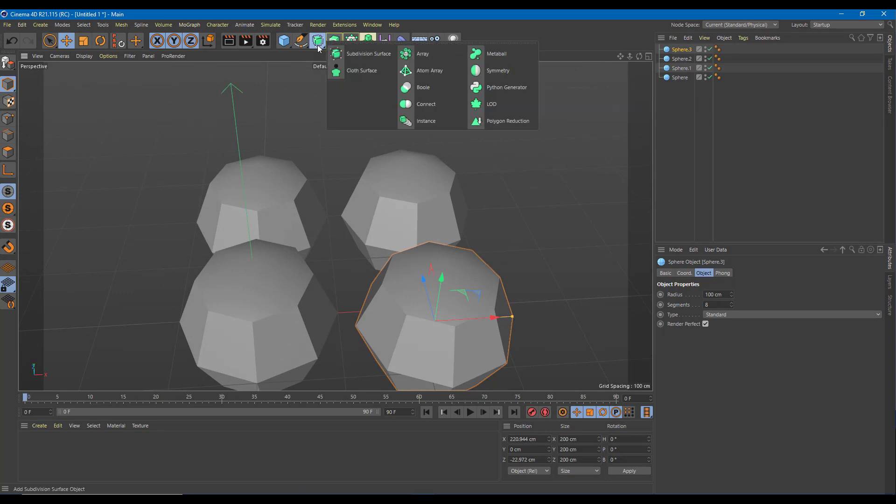
click(505, 58)
click(680, 87)
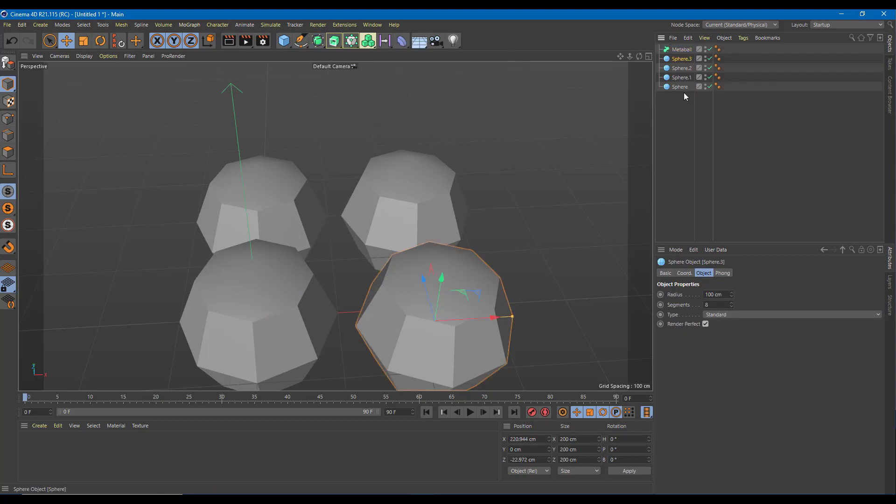
shift+click(682, 59)
drag(684, 53, 682, 50)
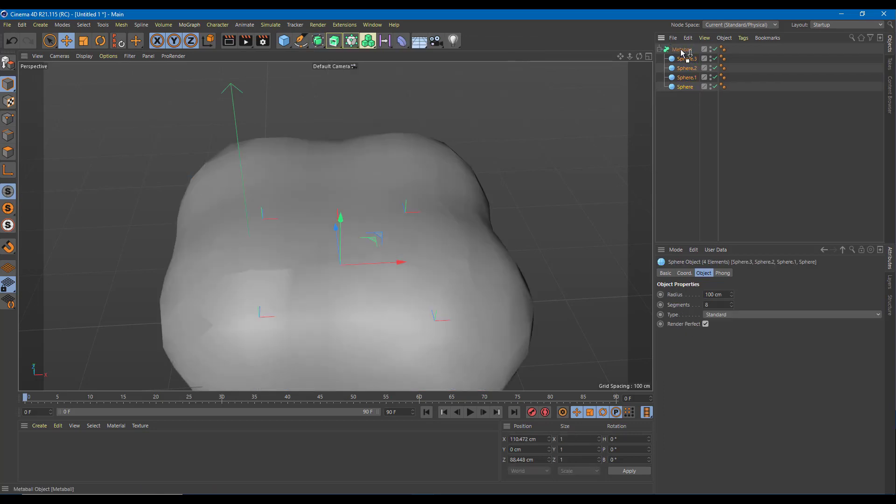
scroll(427, 227, down, 2)
alt+drag(427, 227, 461, 271)
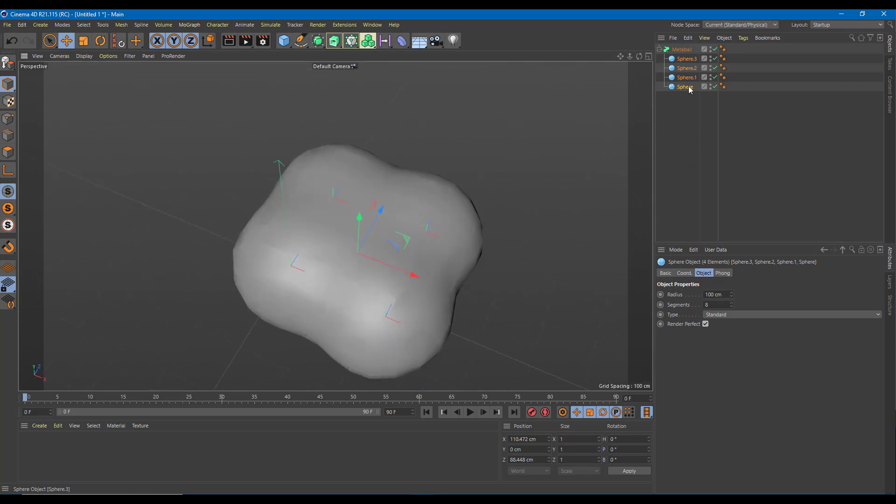
Scale Sphere.3 down to about 141 cm and reposition it at about X 218 cm, Z -42 cm.
click(690, 112)
click(686, 59)
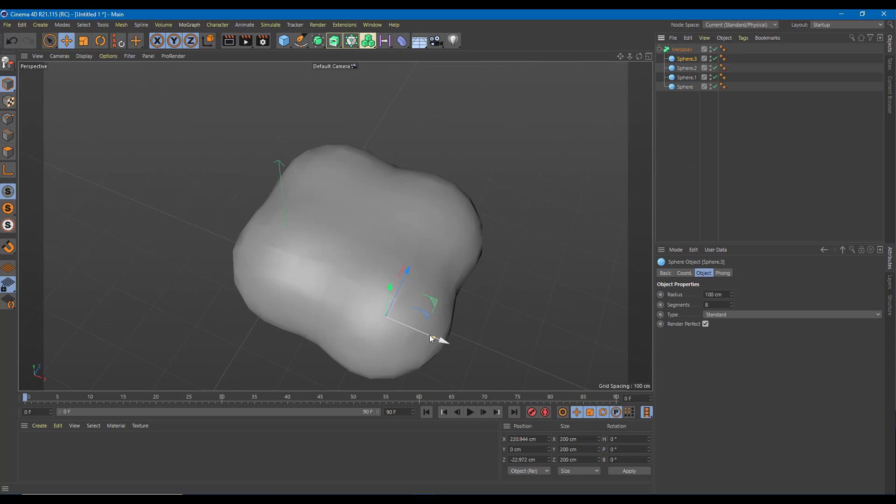
drag(430, 338, 471, 366)
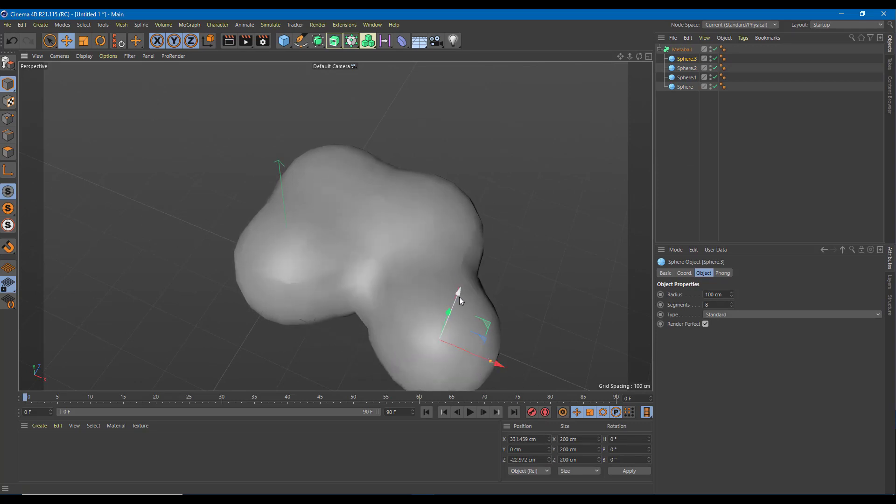
drag(459, 297, 452, 381)
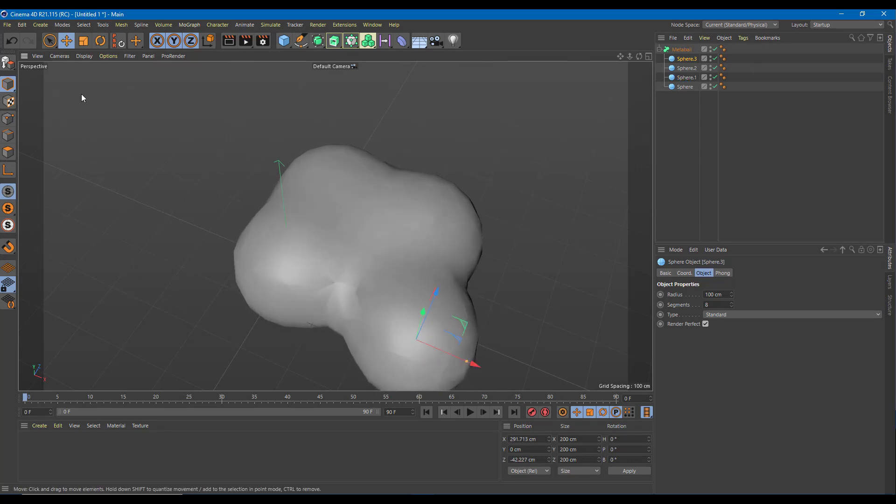
click(84, 41)
drag(401, 353, 327, 391)
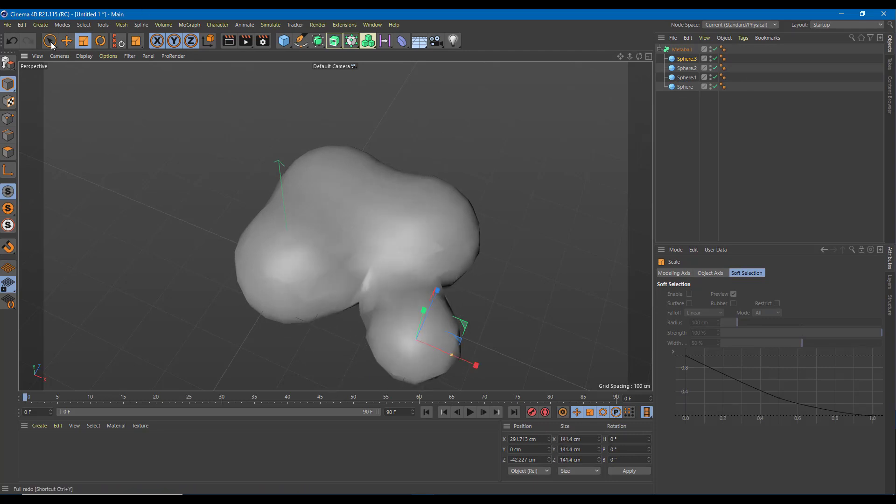
drag(483, 374, 417, 345)
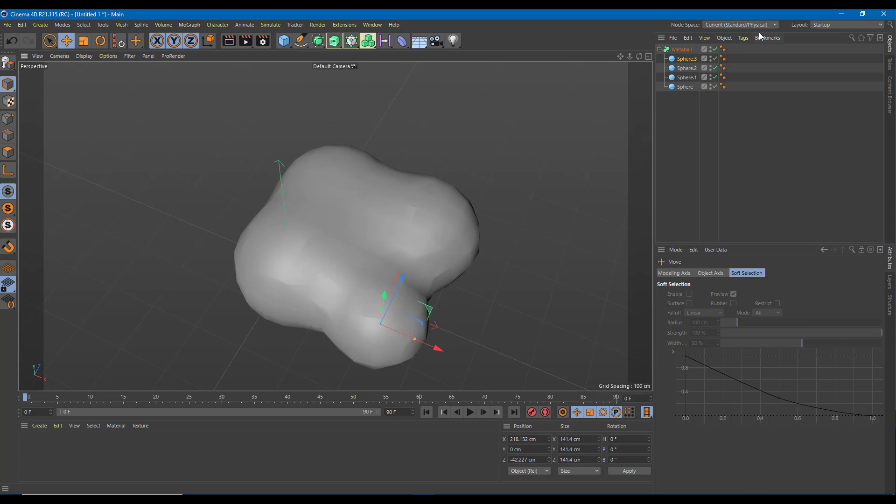
Move Sphere.2 along its Z axis to about 172 cm.
click(687, 70)
drag(449, 196, 464, 218)
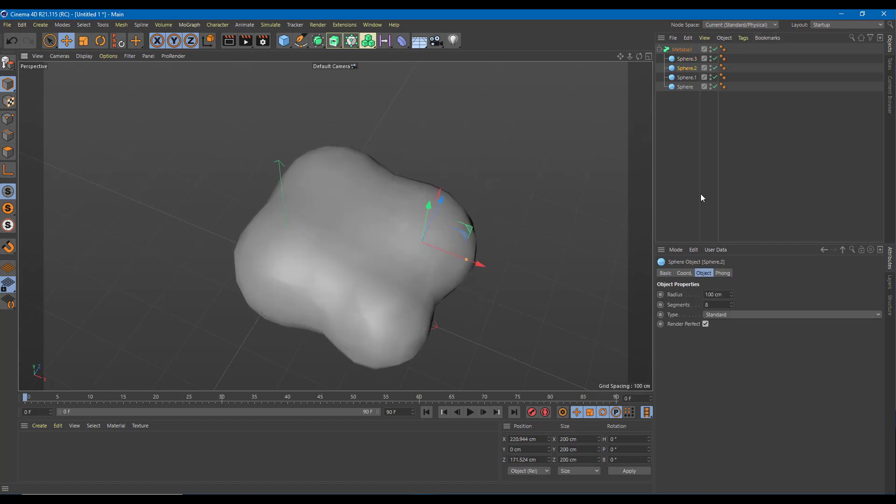
Set the Metaball's Hull Value to 32%.
click(685, 49)
click(686, 68)
click(687, 87)
click(682, 50)
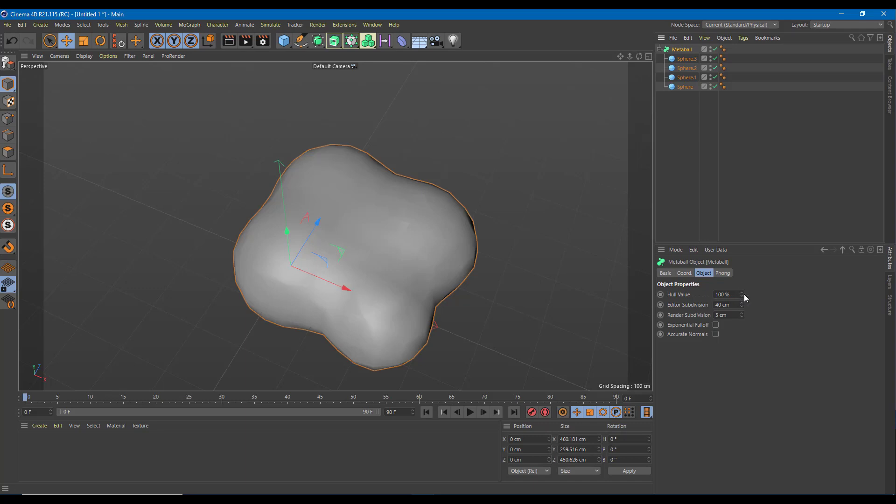
mouse_move(741, 294)
mouse_down()
mouse_move(802, 288)
mouse_move(739, 294)
mouse_up()
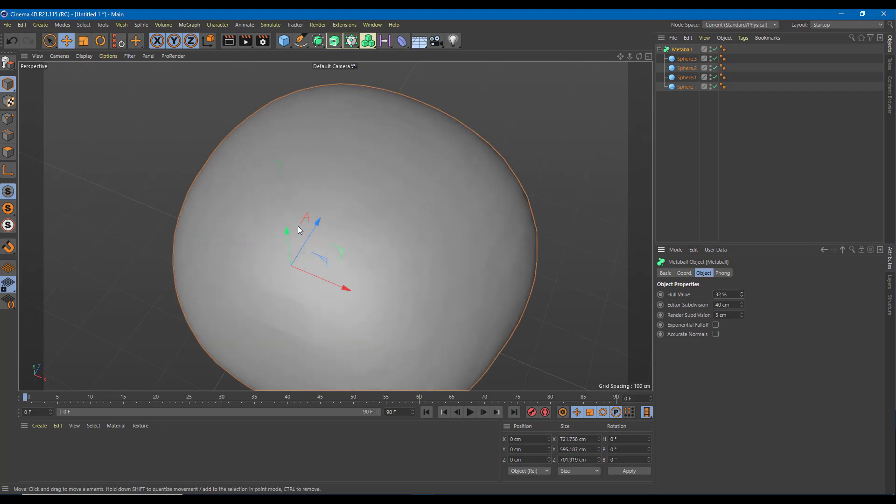
Move the Metaball to about Z 64 cm and pull Sphere.1 out along Z to about -325 cm.
drag(298, 225, 327, 196)
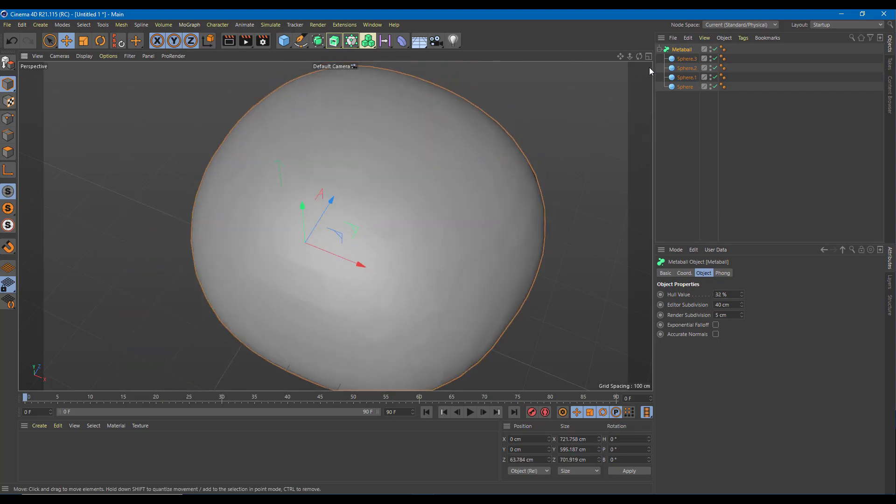
click(682, 77)
drag(372, 141, 276, 331)
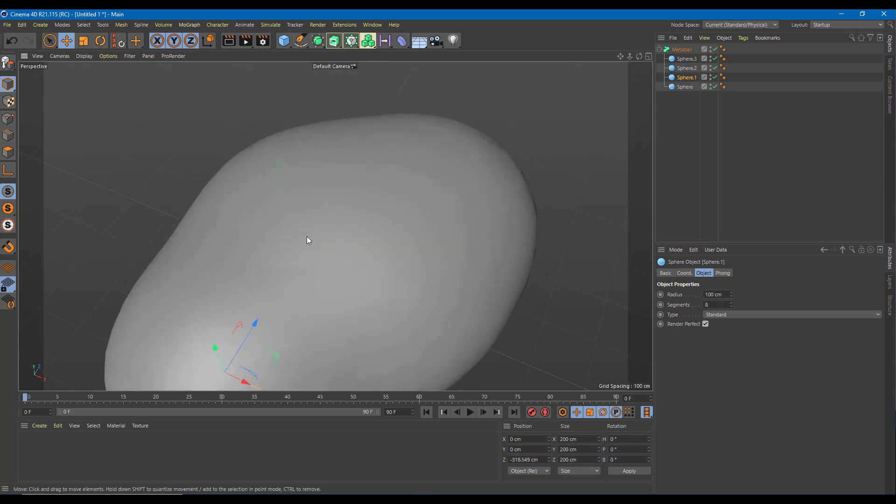
scroll(407, 275, down, 3)
drag(407, 276, 319, 342)
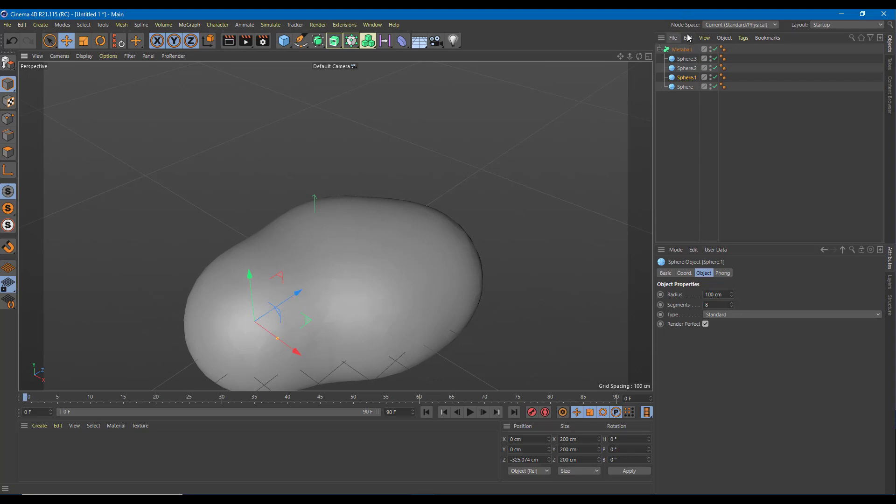
Set the Metaball's Editor Subdivision to 199 cm.
click(682, 50)
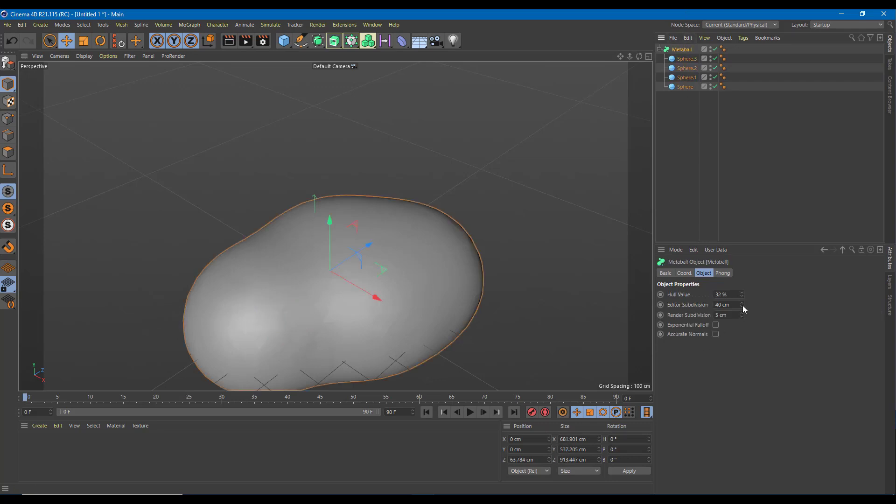
drag(741, 307, 795, 306)
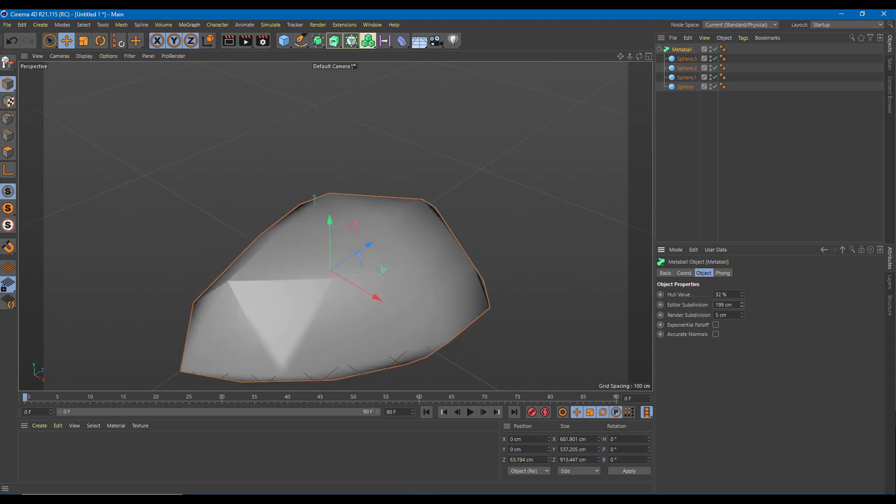
Move the Metaball along Z to about 630 cm and pull Sphere.2 out along Z to about 476 cm.
drag(363, 248, 547, 212)
click(688, 69)
scroll(530, 185, up, 3)
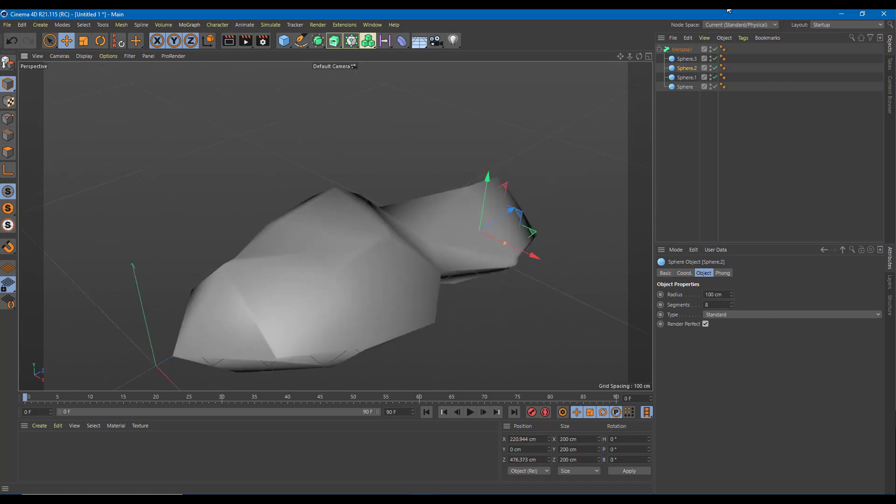
Set the Metaball's Editor Subdivision to 191 cm.
click(683, 49)
mouse_move(742, 306)
mouse_down()
mouse_move(742, 270)
mouse_move(743, 346)
mouse_move(742, 289)
mouse_up()
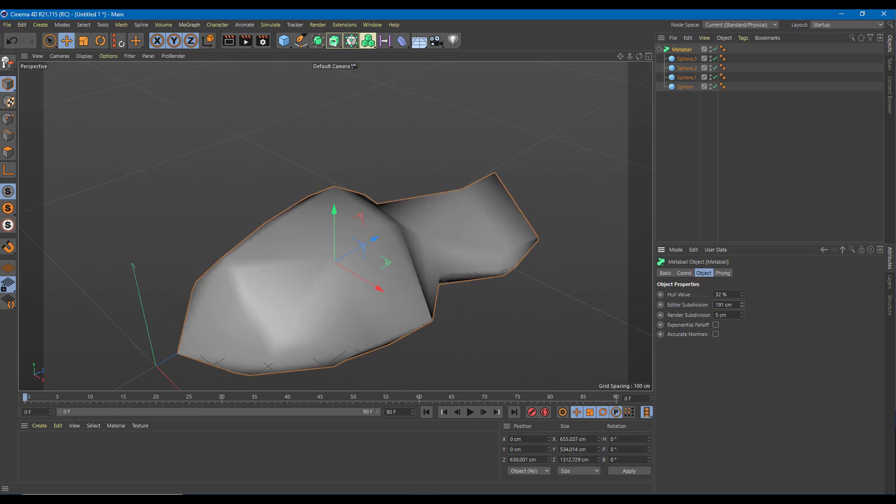
alt+drag(528, 279, 496, 296)
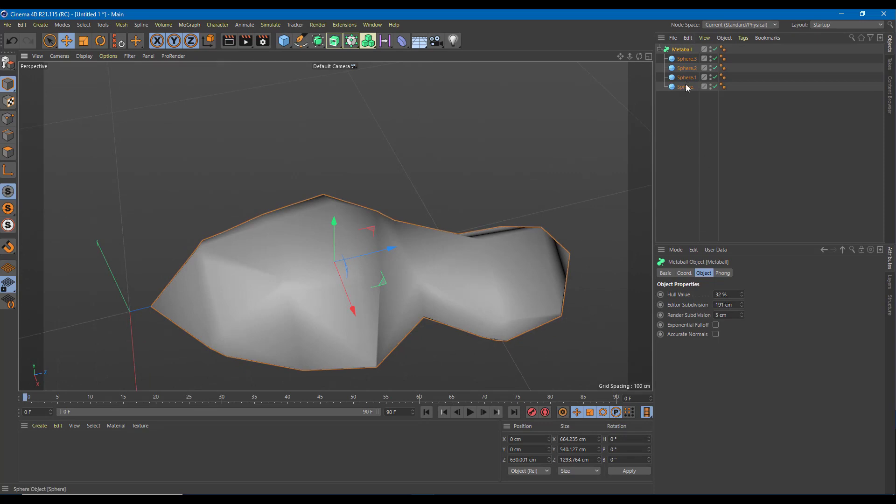
Add a Subdivision Surface generator and make the Metaball its child.
click(318, 41)
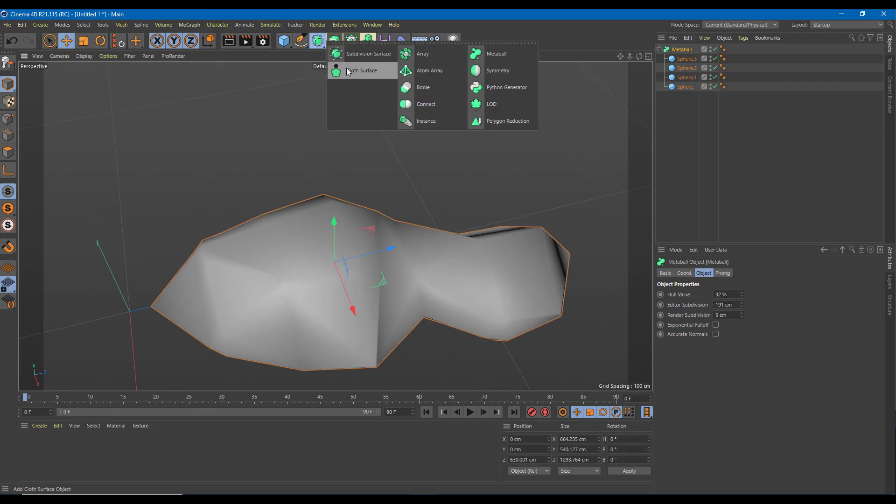
click(360, 54)
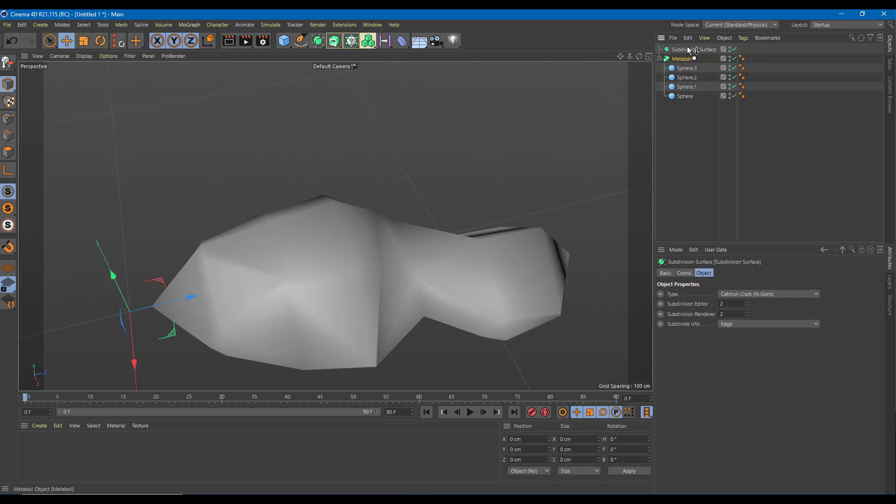
drag(684, 58, 688, 52)
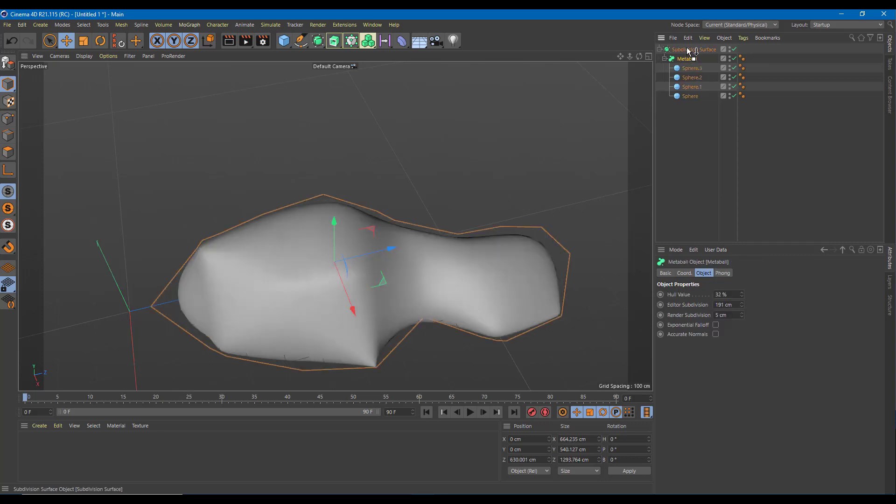
scroll(556, 239, up, 5)
scroll(556, 253, down, 6)
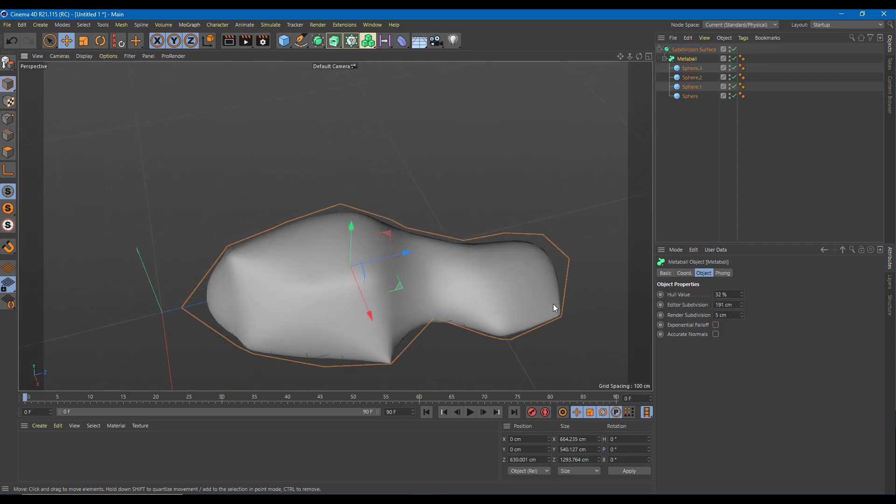
alt+drag(463, 306, 603, 294)
Lower the Editor Subdivision of the Metaball inside the Subdivision Surface for a finer mesh.
click(694, 49)
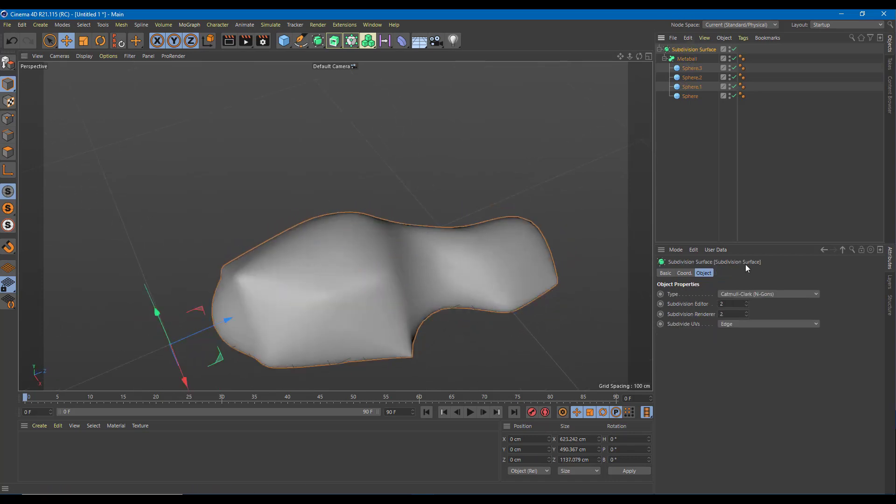
click(690, 59)
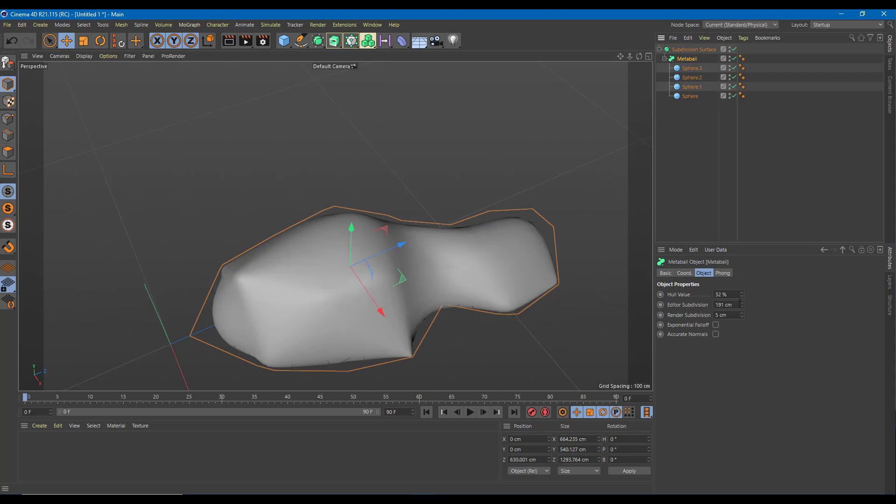
drag(741, 304, 741, 322)
Move Sphere.2 back along Z to about 367 cm so it blends with the other spheres.
click(694, 77)
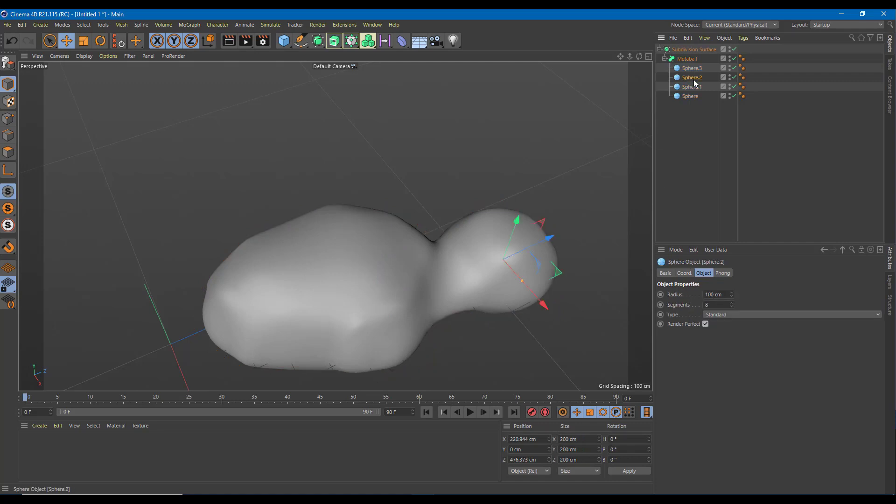
drag(534, 251, 539, 312)
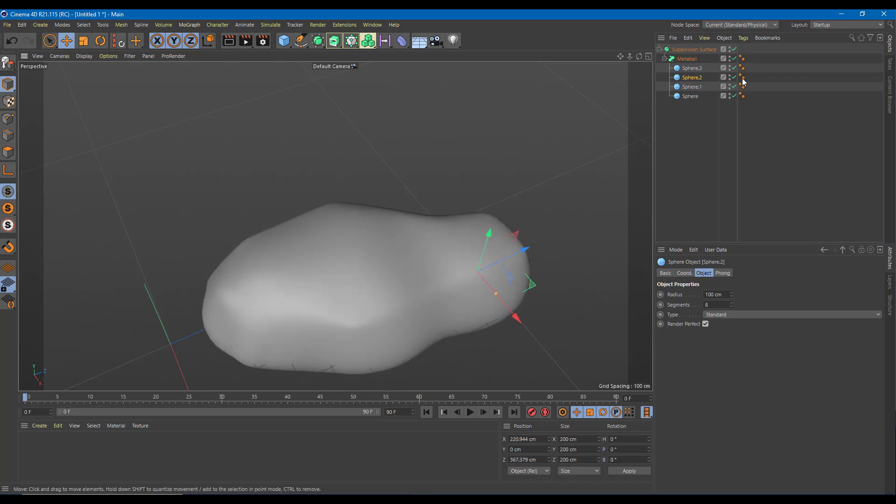
Turn off the Subdivision Surface while keeping the Metaball's object settings open.
click(688, 59)
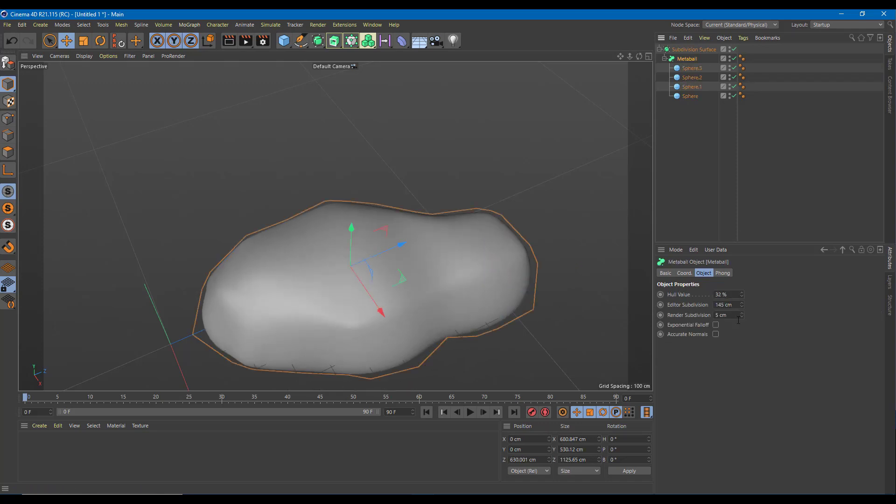
click(734, 49)
scroll(507, 295, up, 3)
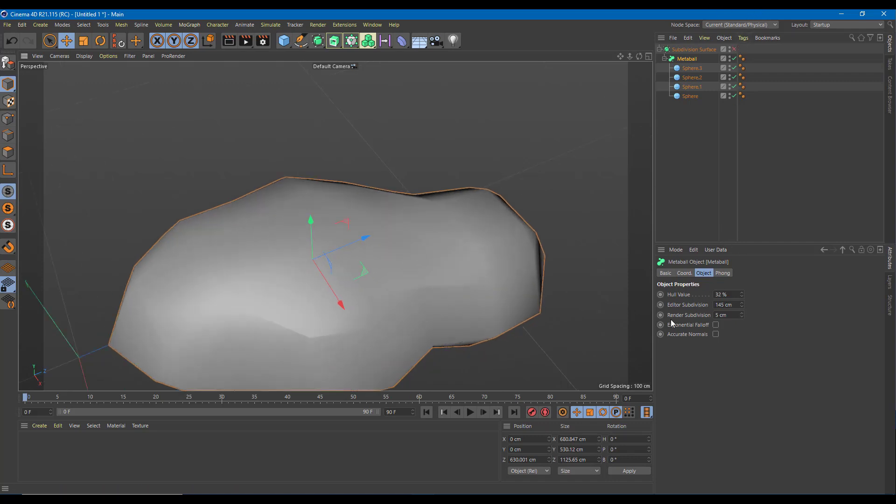
Set the Metaball's Editor Subdivision to 202 cm and Render Subdivision to about 863 cm, and preview the render.
drag(738, 305, 755, 302)
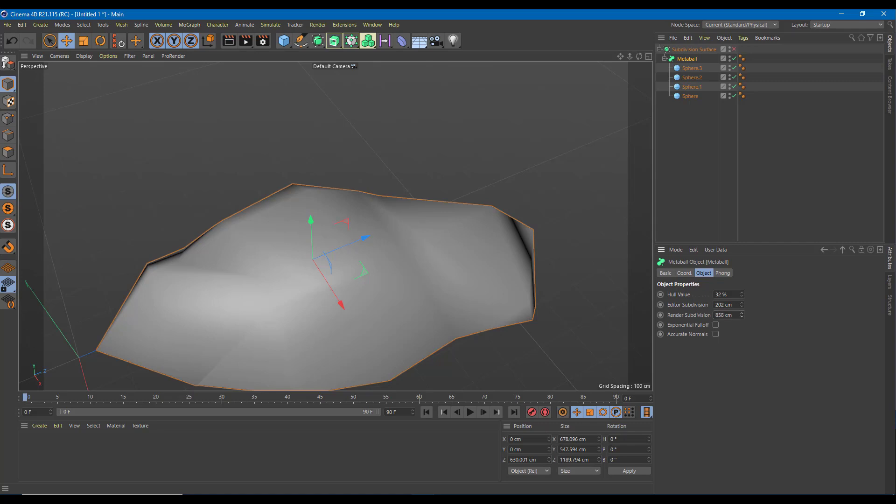
key(ctrl+r)
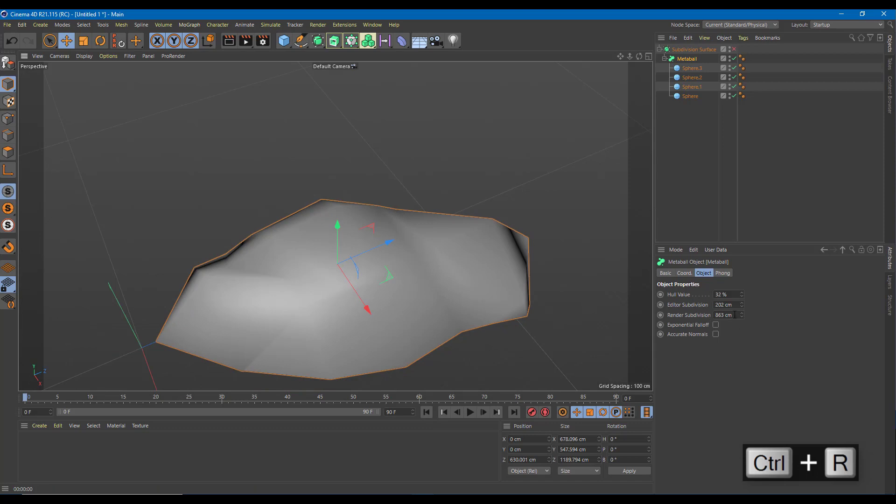
Set the Metaball's Editor Subdivision to 178 cm and its Render Subdivision to 2 cm.
mouse_move(742, 304)
mouse_down()
mouse_move(761, 303)
mouse_move(743, 307)
mouse_up()
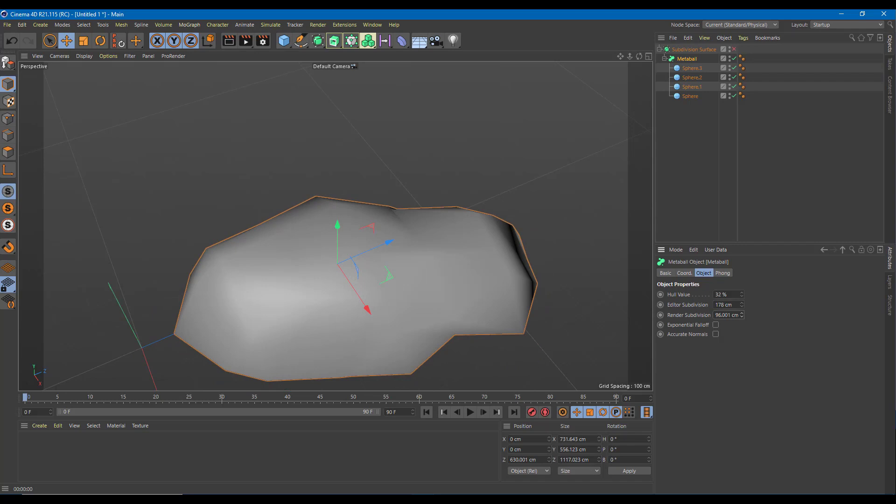
double_click(729, 315)
text(2)
key(Return)
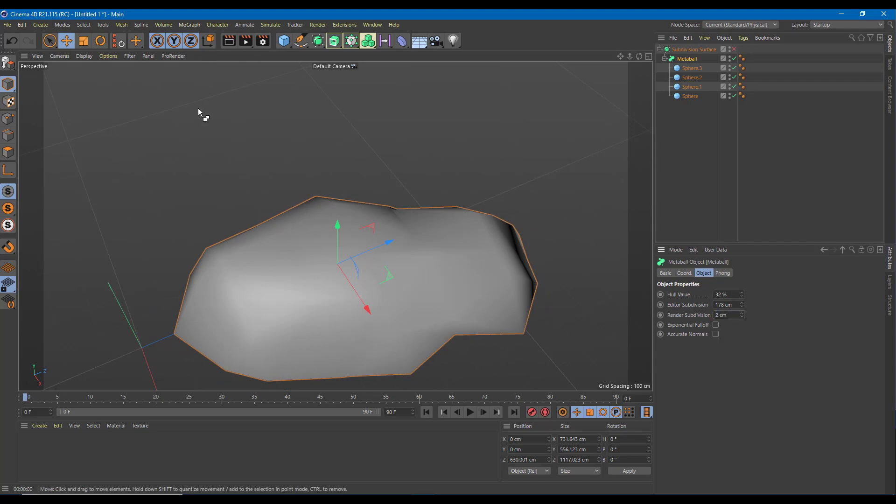
Render the Metaball in the viewport and to the Picture Viewer to check its rendered mesh quality.
key(ctrl+r)
scroll(257, 136, up, 2)
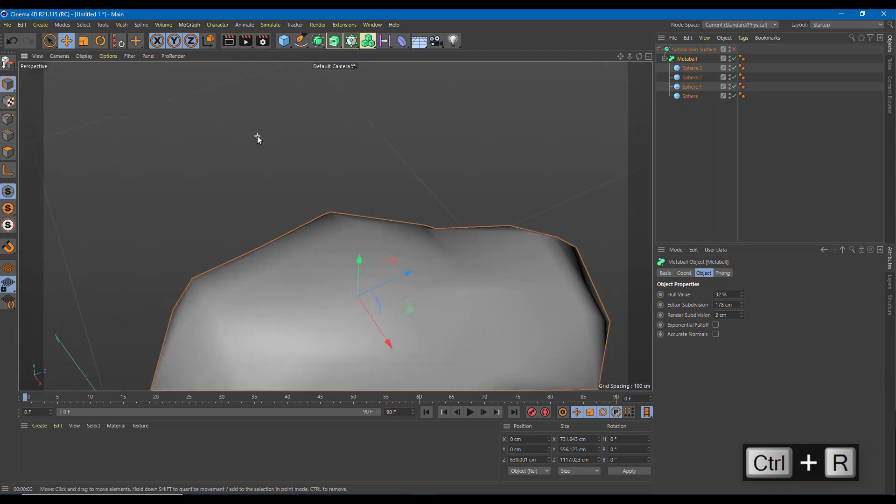
scroll(257, 136, down, 1)
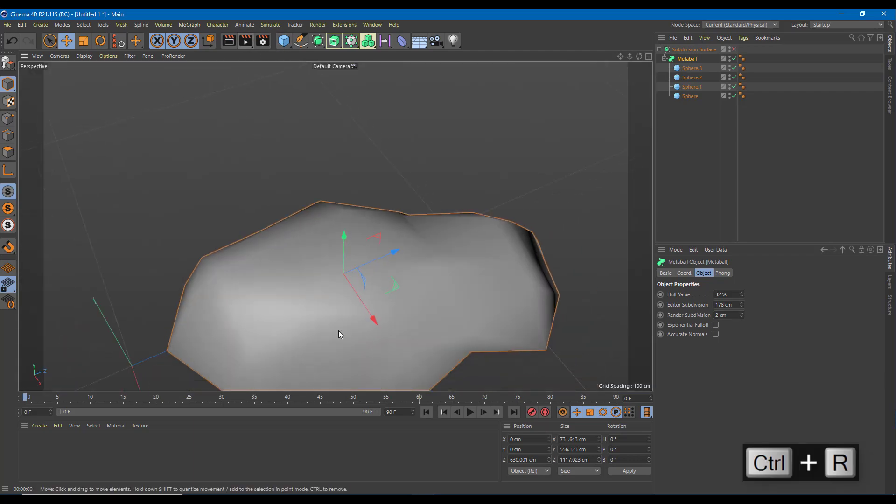
click(246, 41)
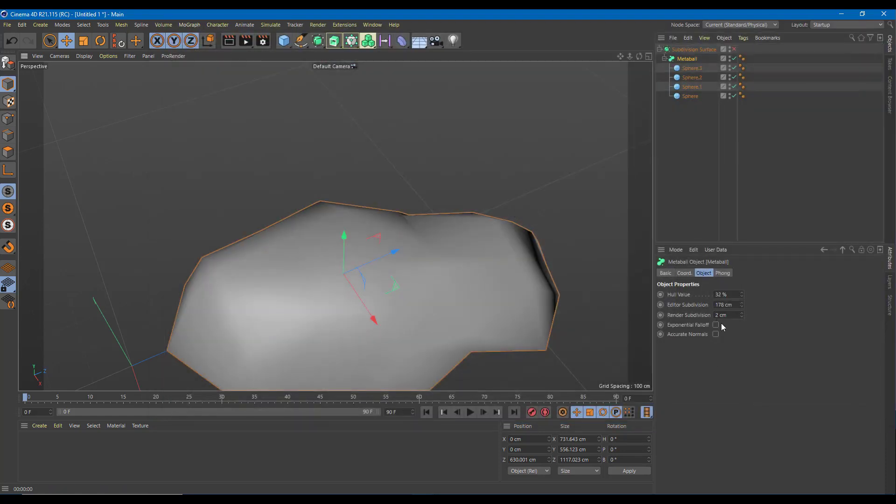
Enable Exponential Falloff on the Metaball and shift the object slightly, to about 622 cm along Z.
click(715, 325)
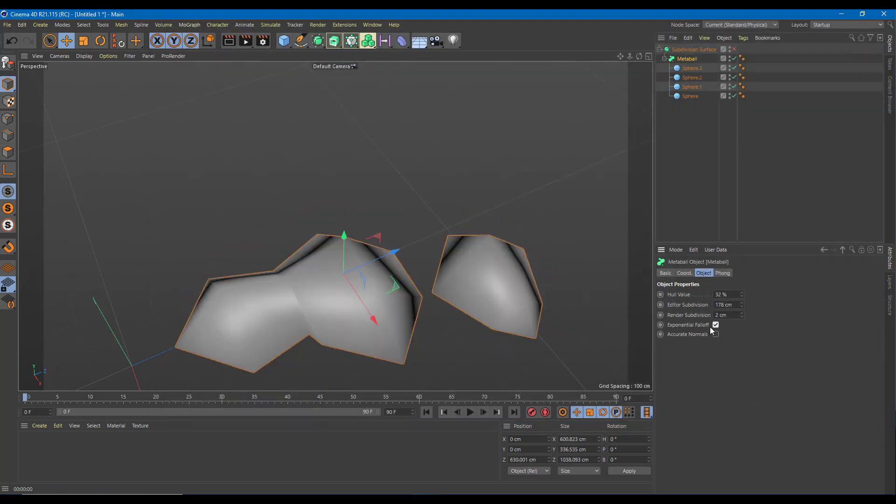
drag(373, 265, 406, 250)
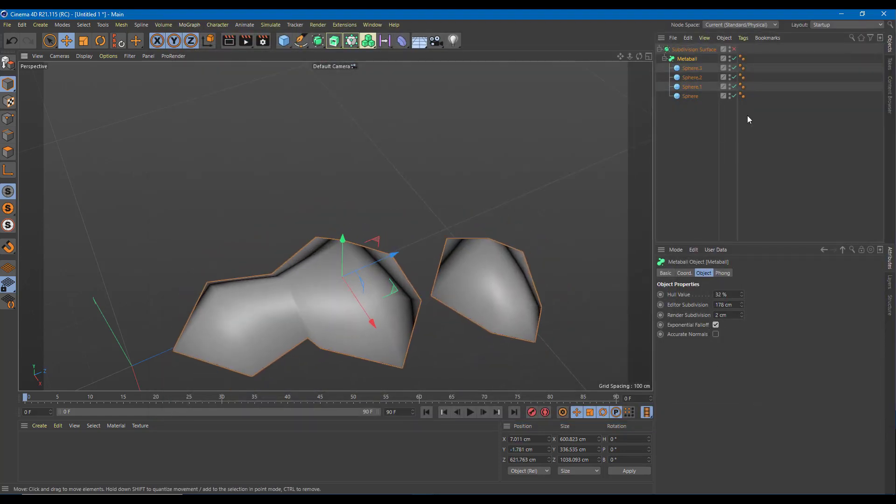
Move Sphere.3 to about X 218 cm, Z 167 cm so it bridges the separated Metaball parts.
click(692, 68)
drag(407, 327, 523, 314)
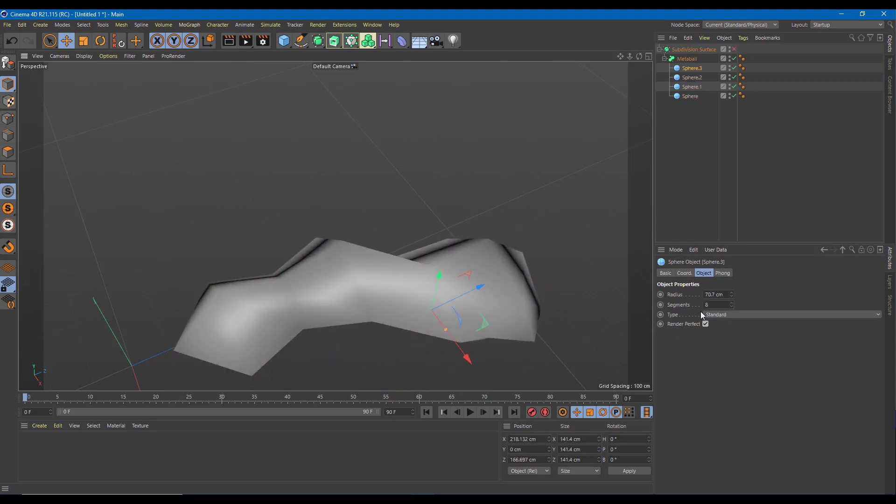
Enable Accurate Normals on the Metaball and turn the Subdivision Surface back on.
click(687, 59)
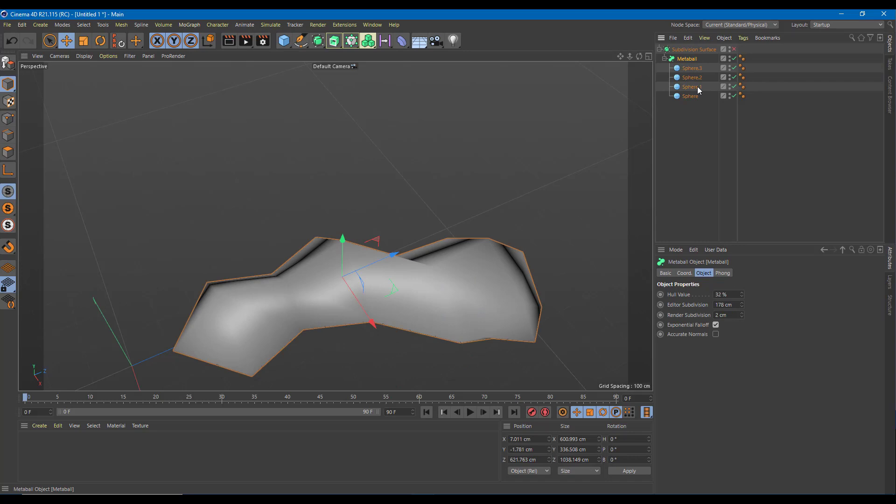
click(715, 335)
click(716, 335)
click(716, 334)
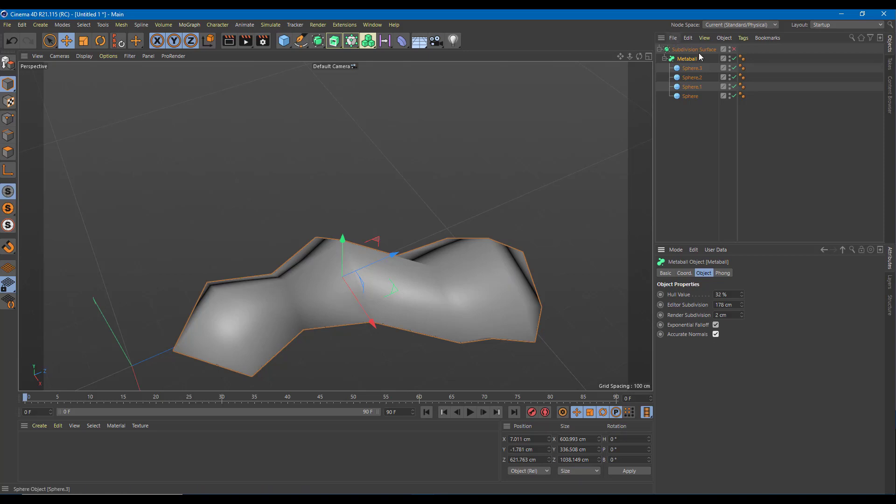
click(734, 49)
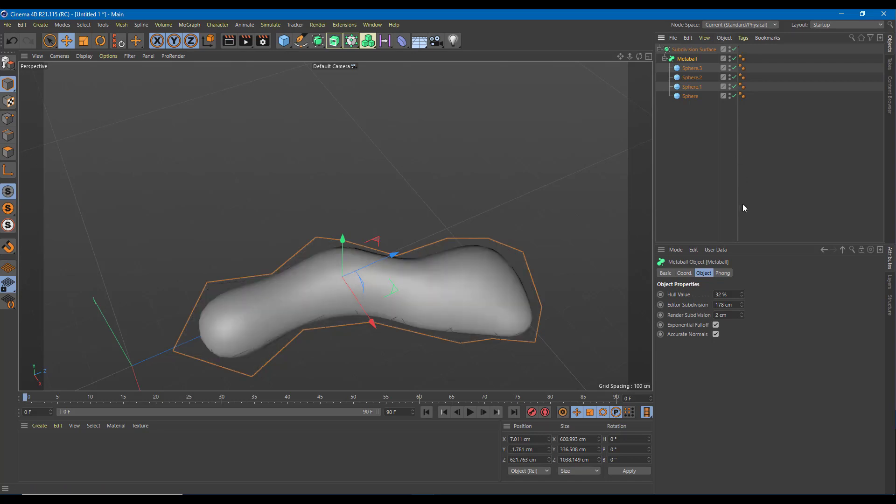